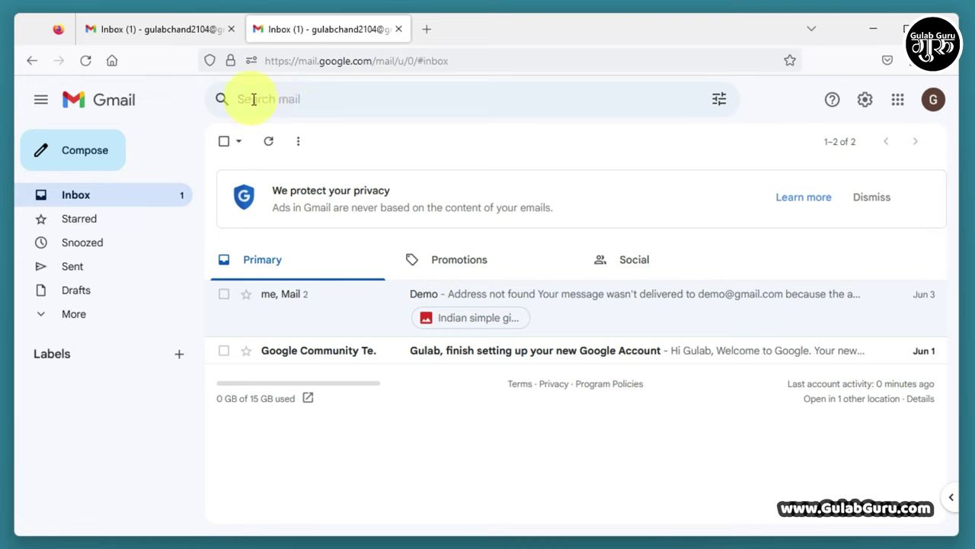
- Show the quick filter suggestions of the mail search box and close them again
click(259, 99)
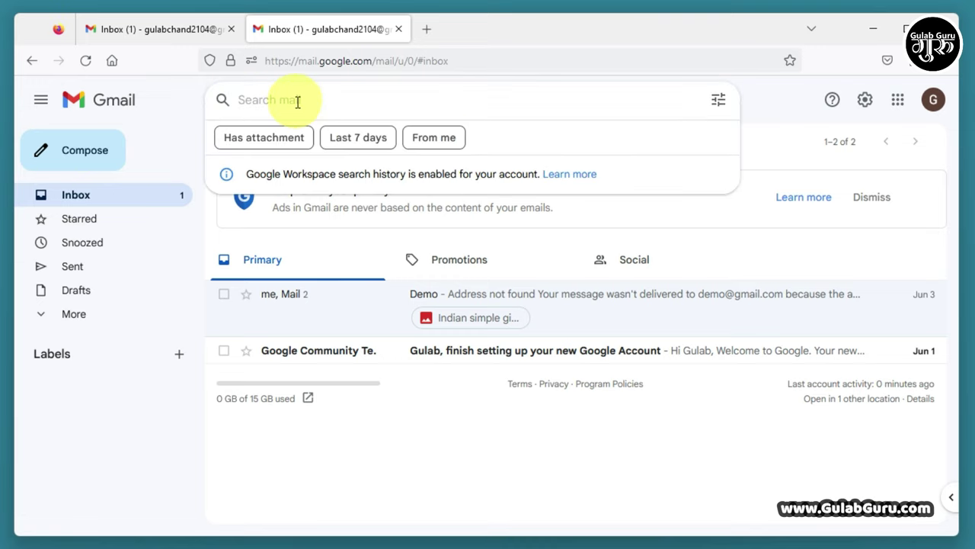
click(765, 146)
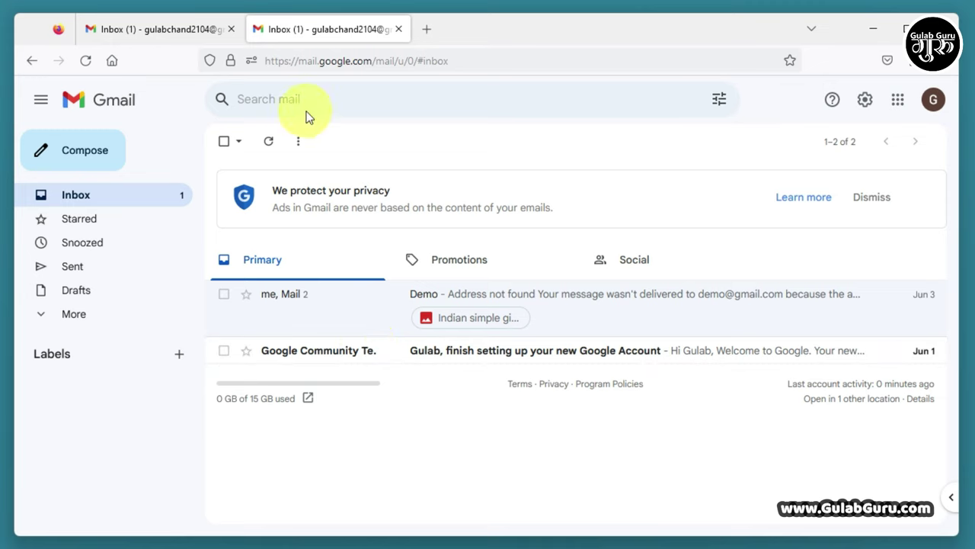
click(269, 99)
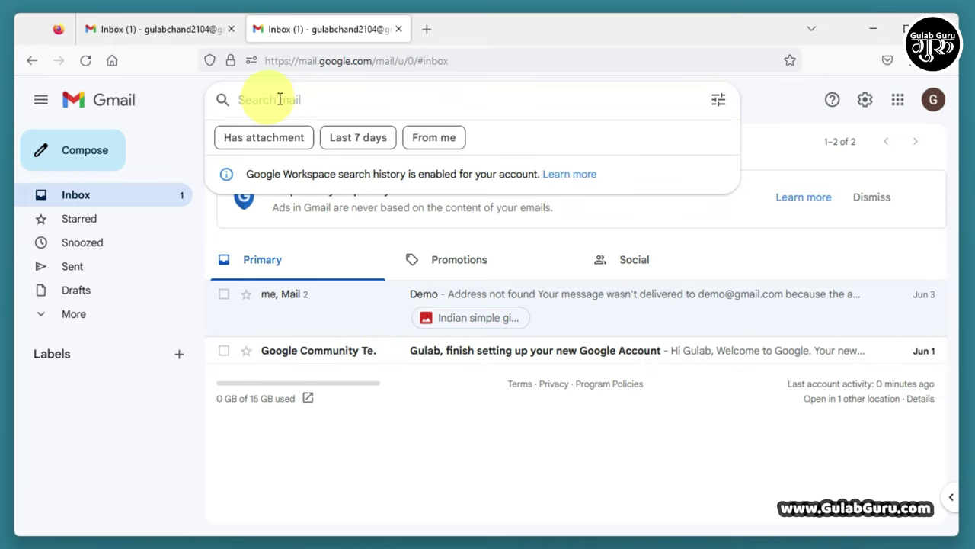
click(779, 122)
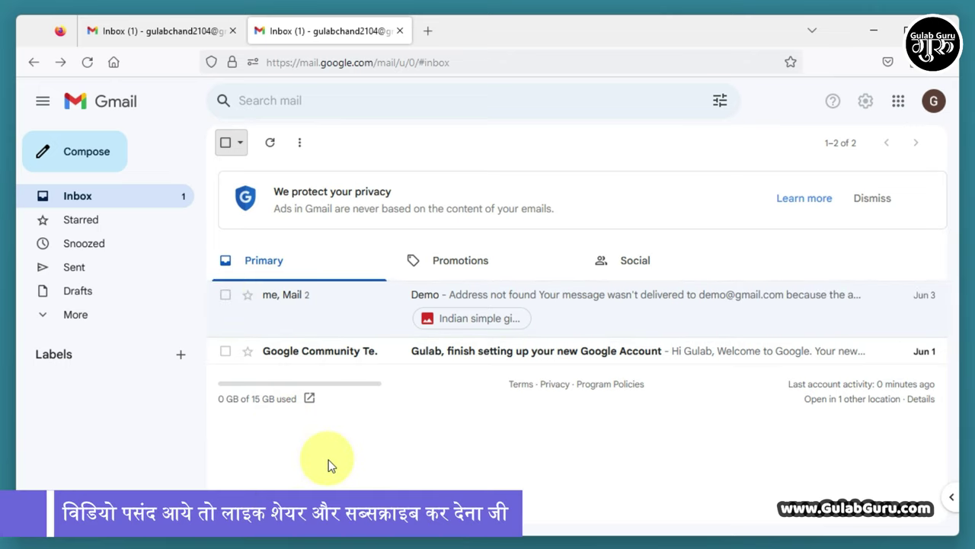
- Select all inbox conversations and clear the selection, and repeat this by ticking and unticking each conversation individually
click(226, 144)
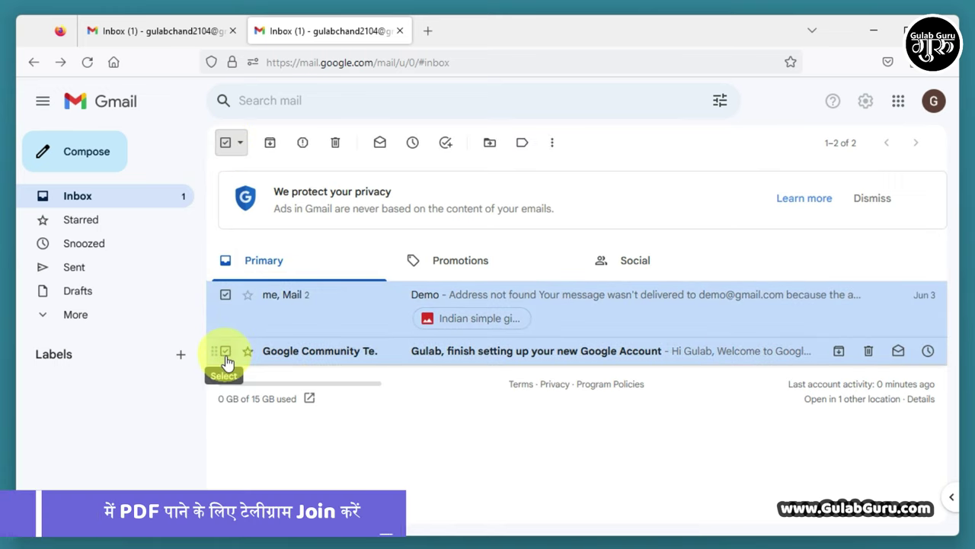
click(226, 143)
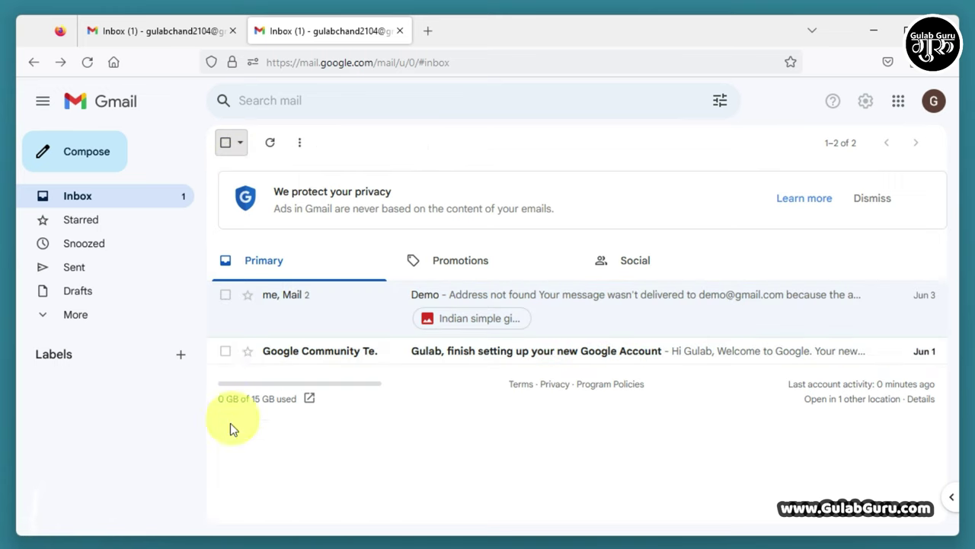
click(225, 352)
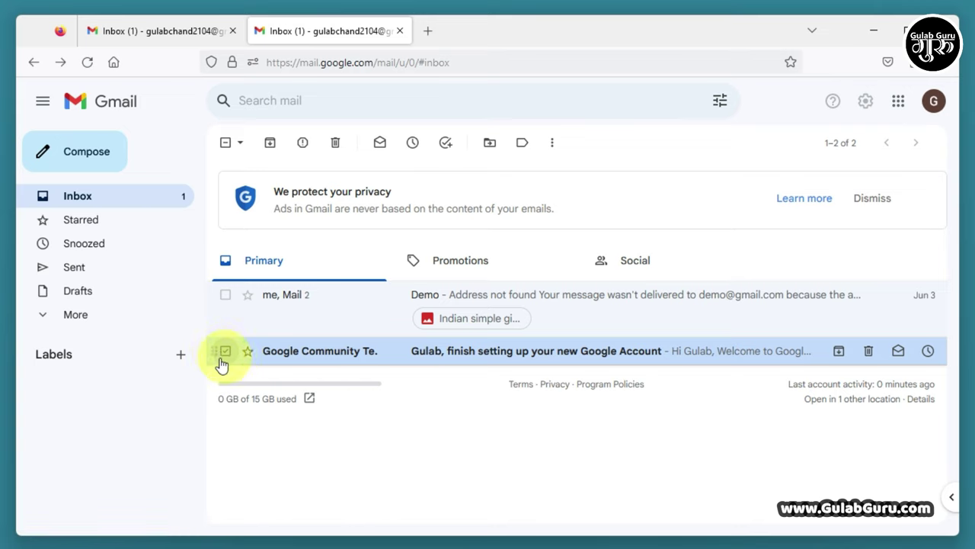
click(226, 296)
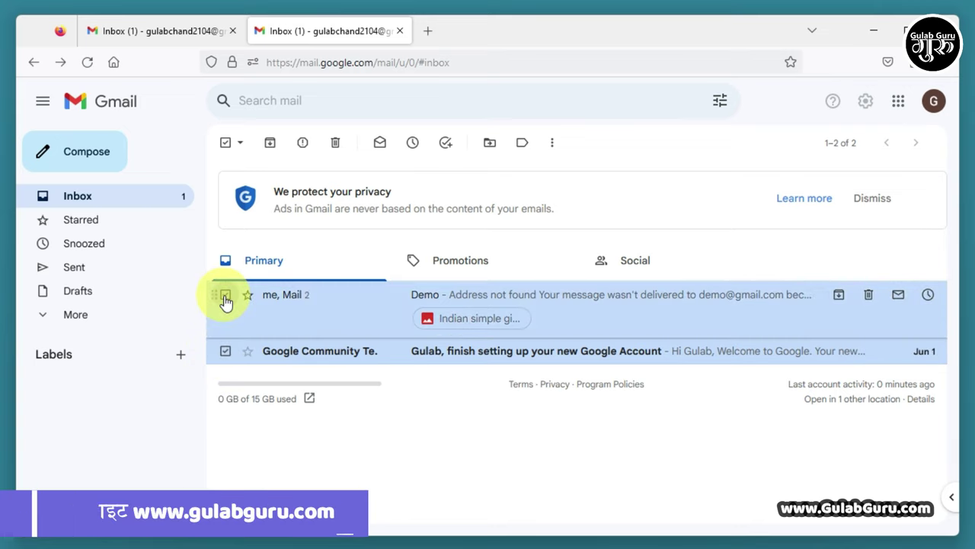
click(225, 297)
click(225, 352)
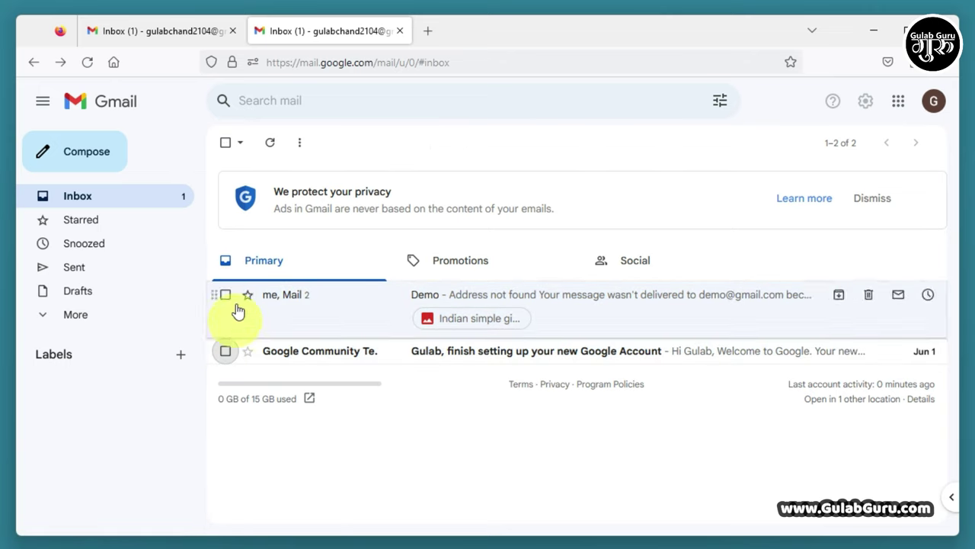
- Select both conversations in the Primary inbox and archive them
click(225, 144)
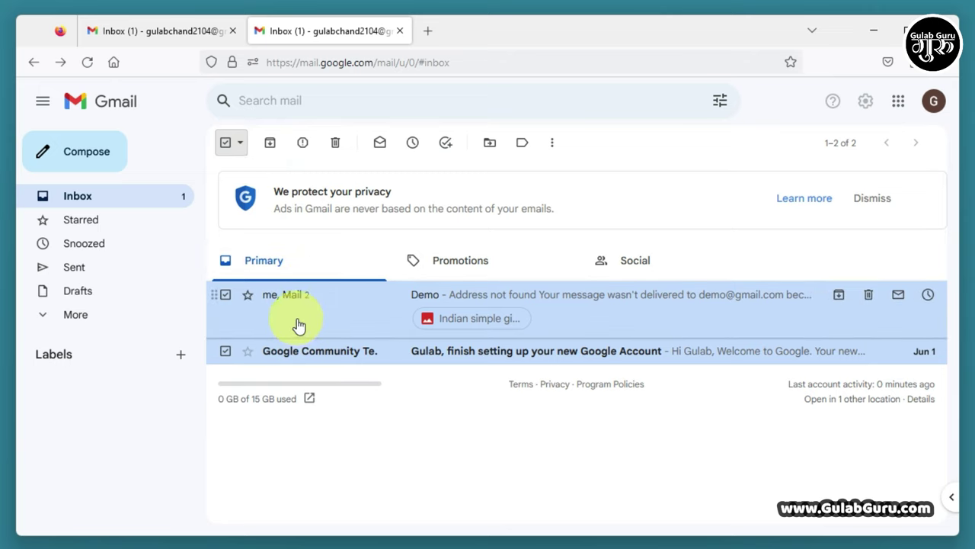
click(270, 145)
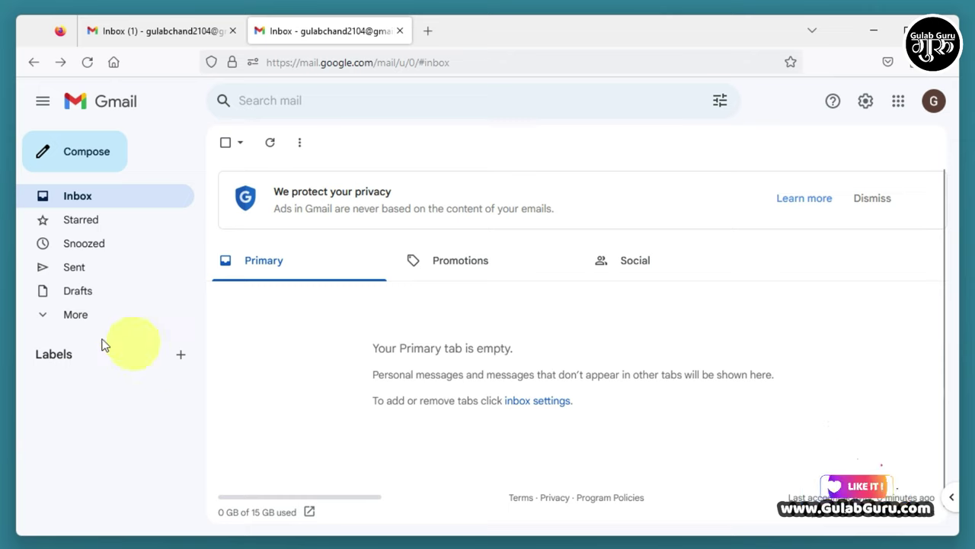
- Move both archived conversations from All Mail back to the inbox and return to the inbox
click(44, 320)
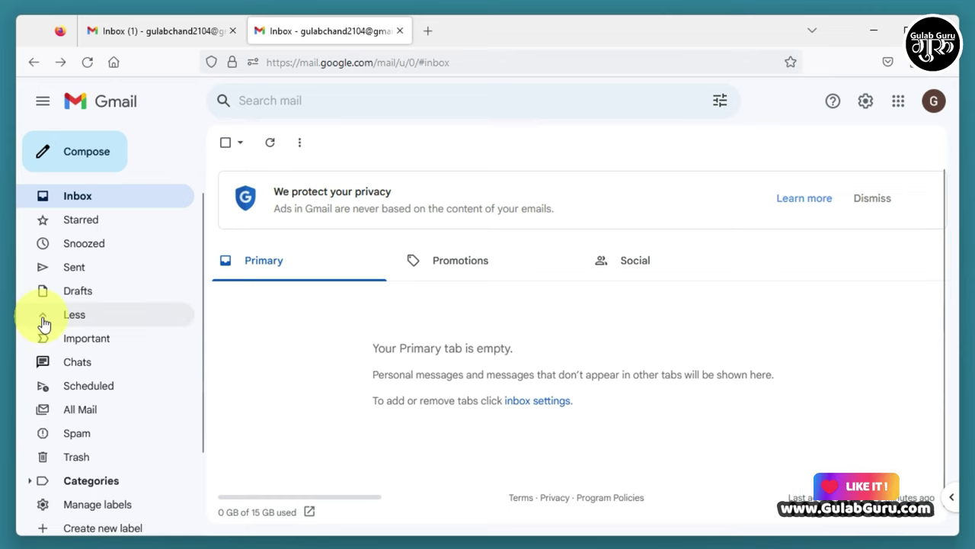
click(80, 411)
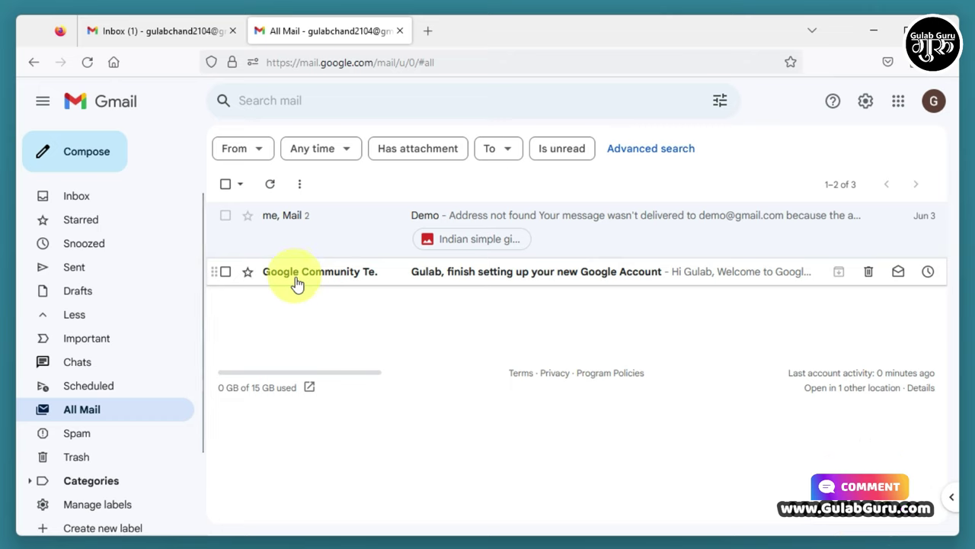
click(225, 185)
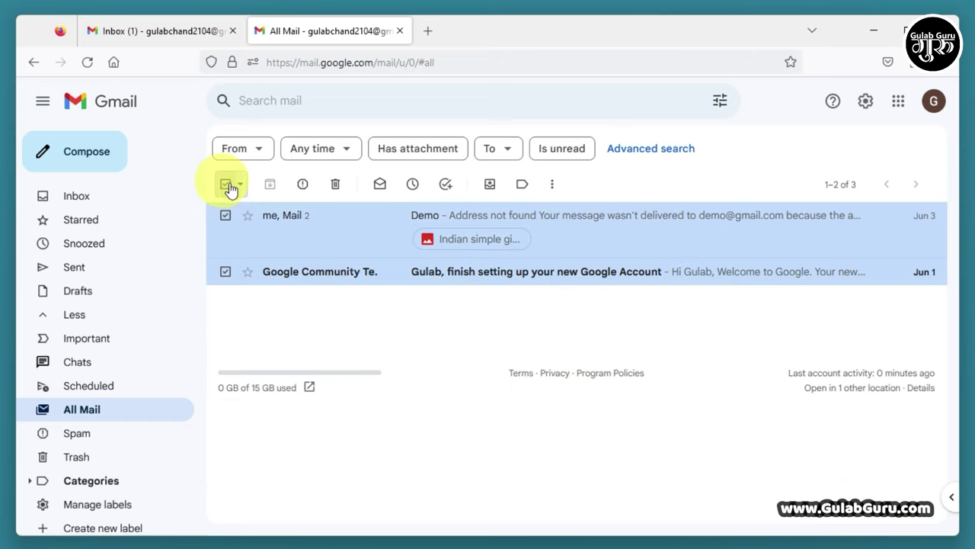
click(491, 186)
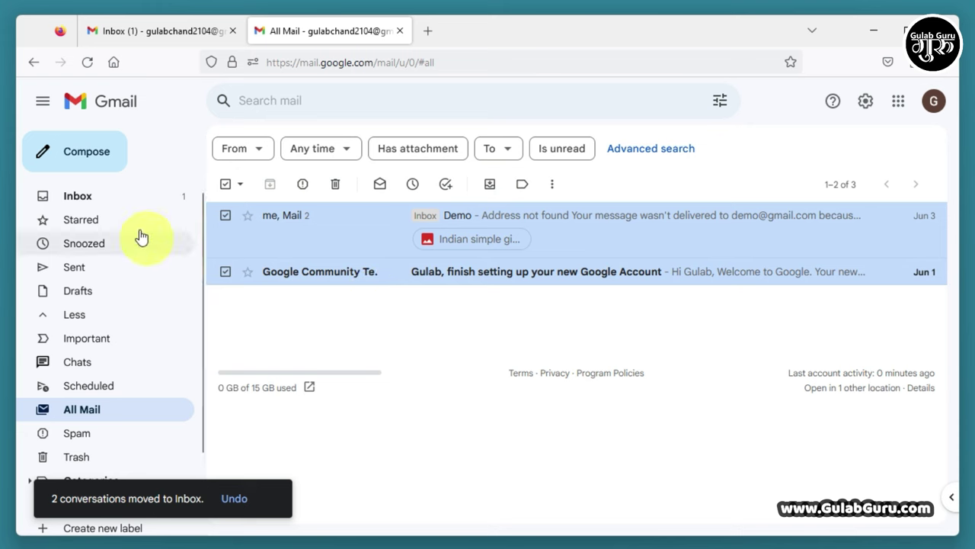
click(84, 197)
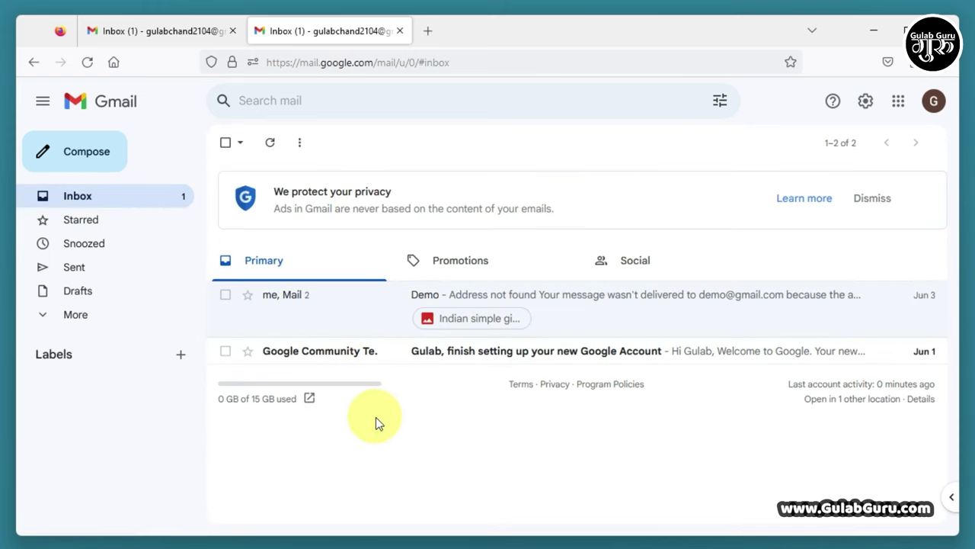
- Select both inbox conversations and mark them as read
click(226, 144)
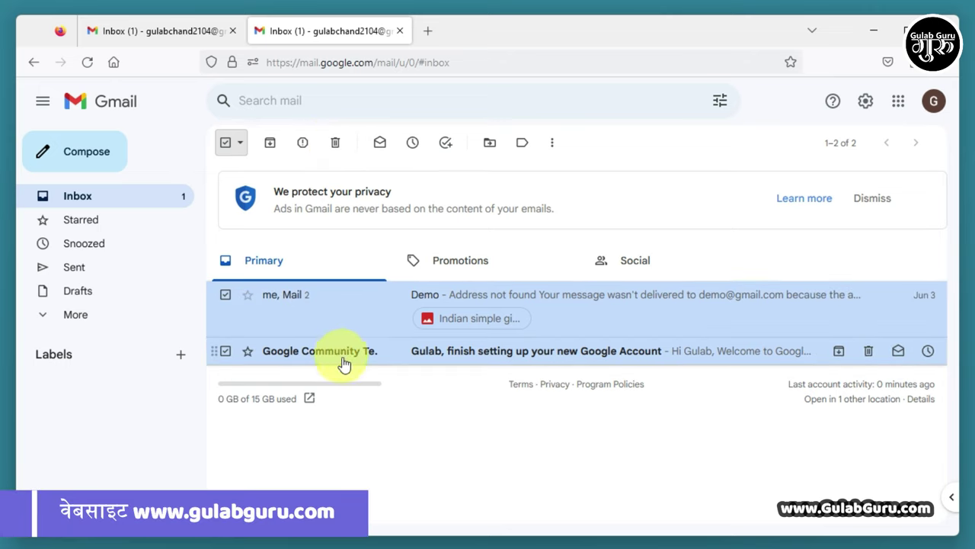
click(226, 294)
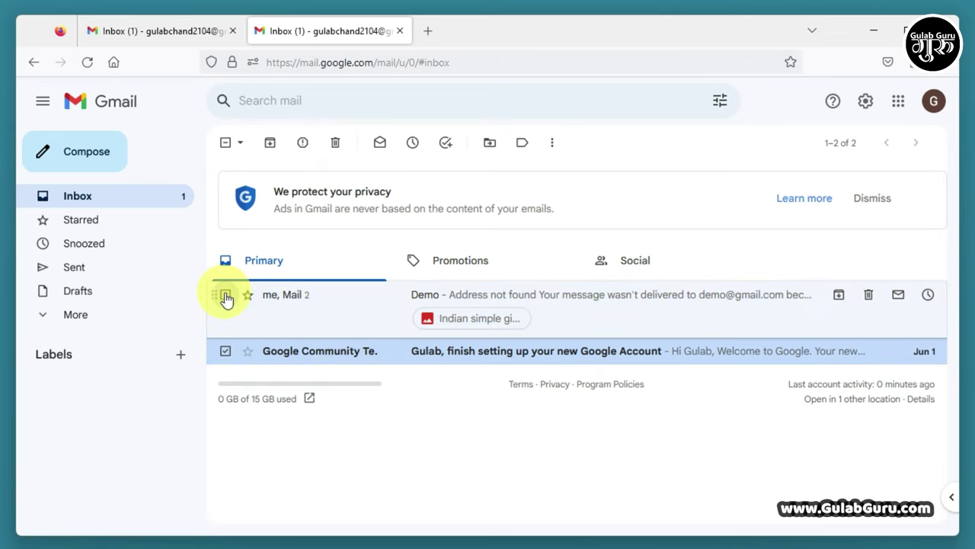
click(225, 350)
click(226, 294)
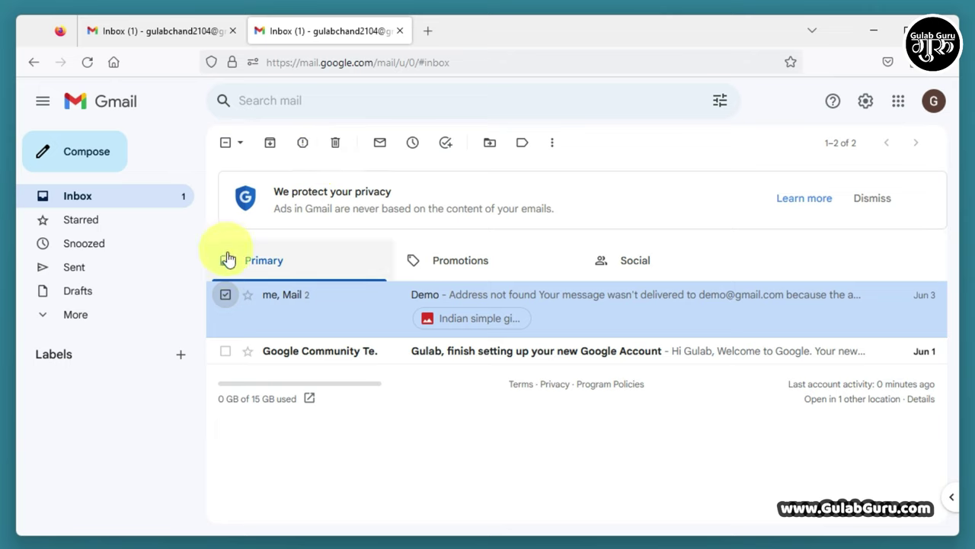
click(225, 142)
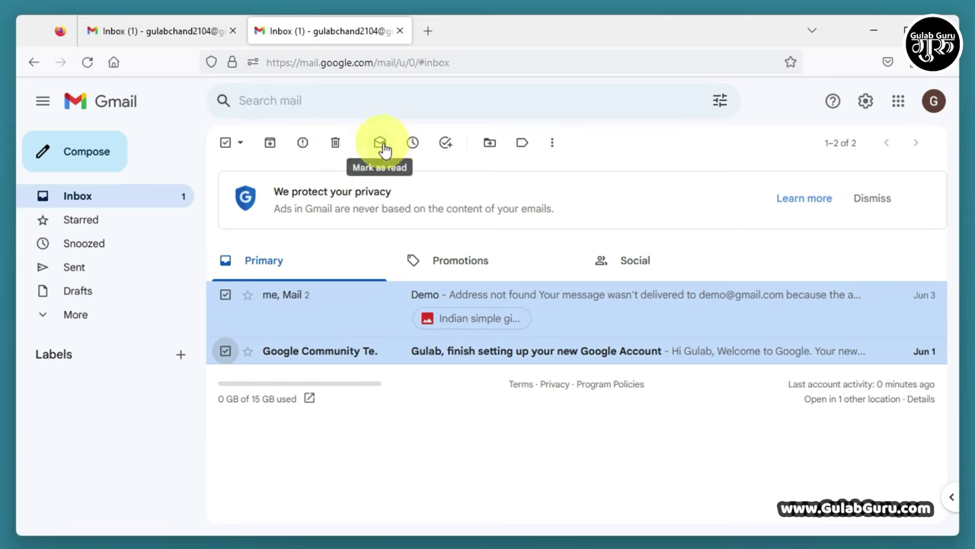
click(379, 145)
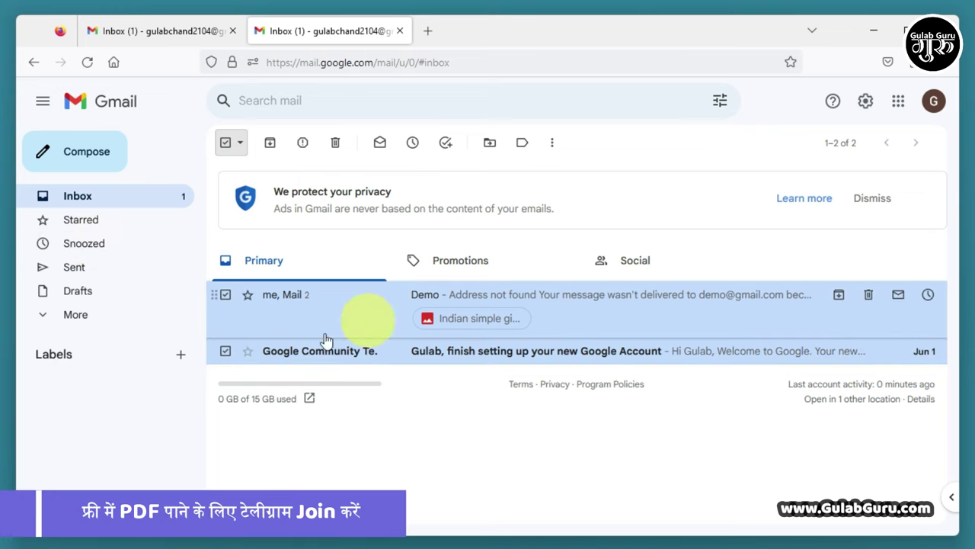
- Snooze only the Demo conversation until Jun 7, 2023 at 8:00 AM and open the Snoozed list
click(225, 295)
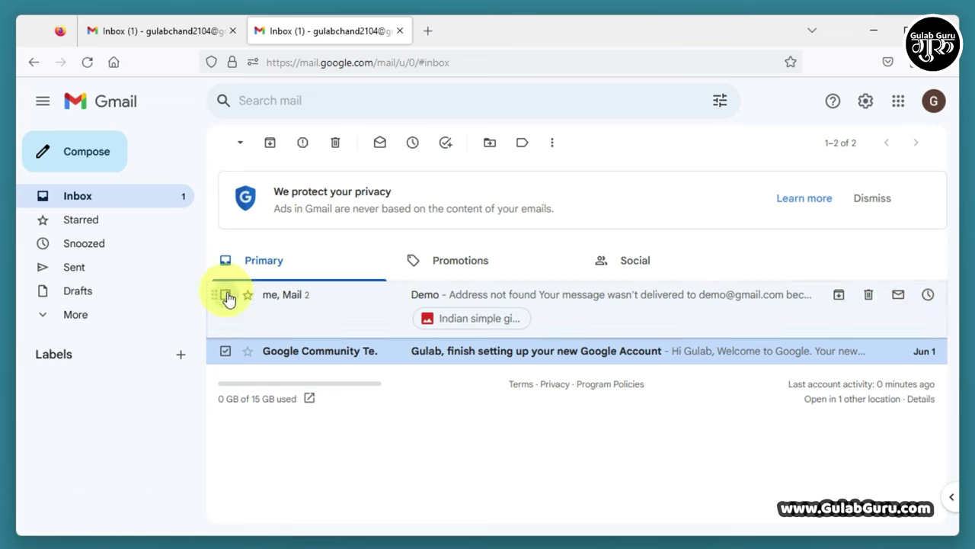
click(225, 351)
click(226, 297)
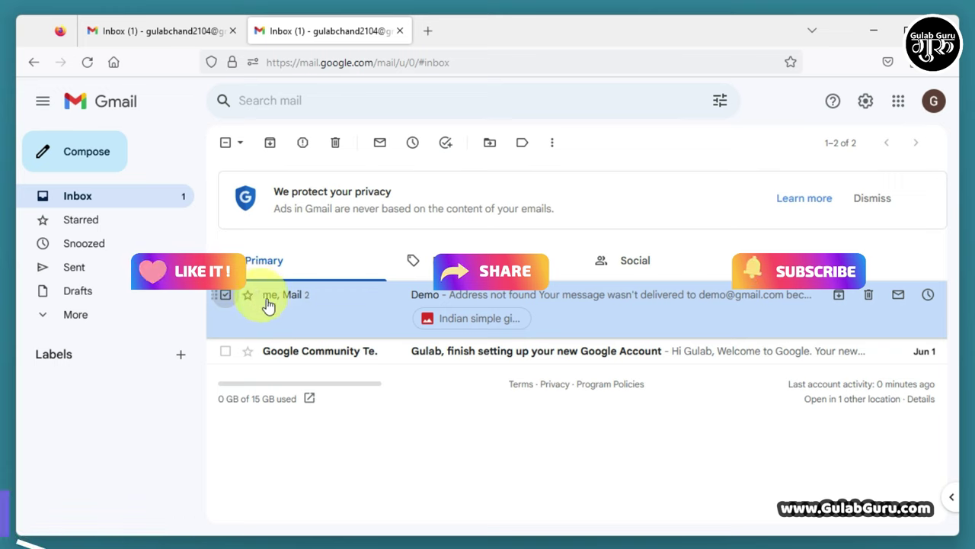
click(413, 143)
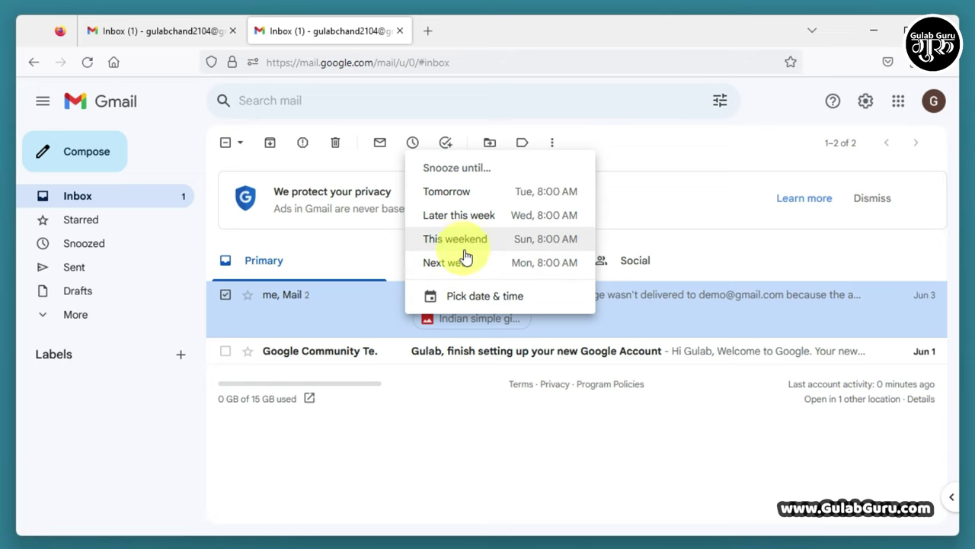
click(477, 304)
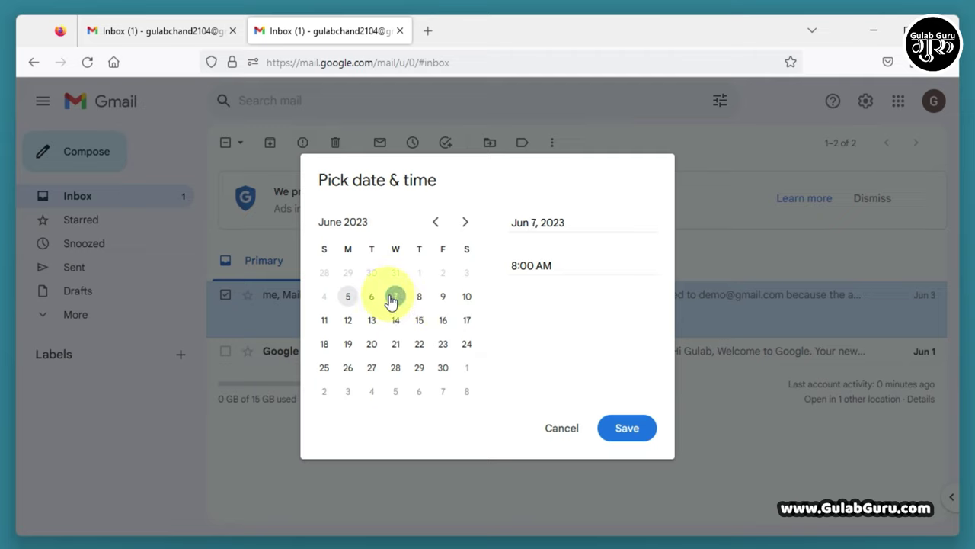
click(528, 267)
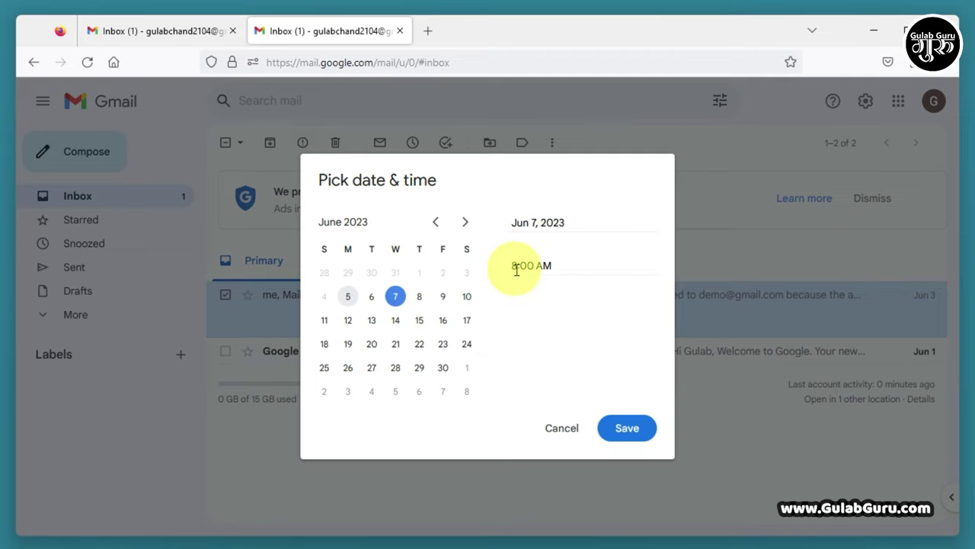
click(625, 431)
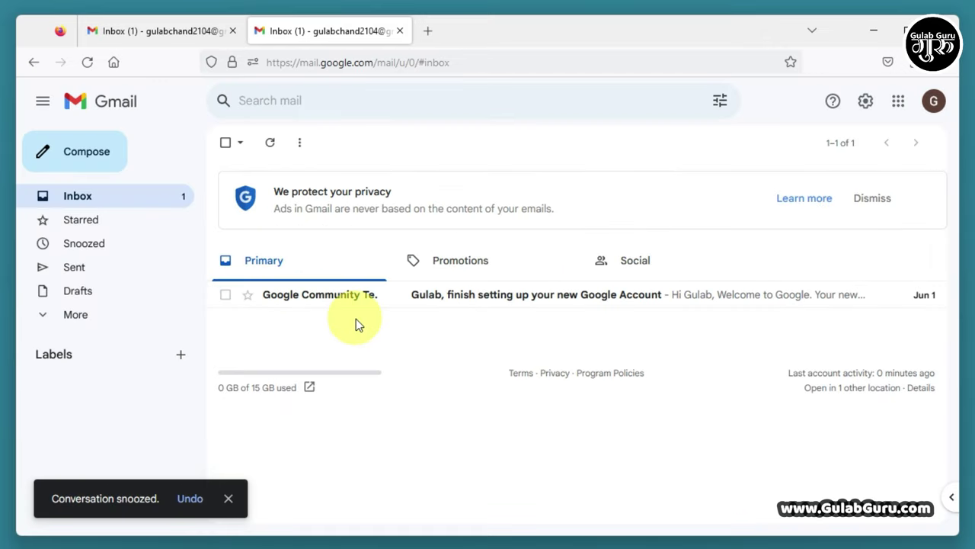
click(86, 245)
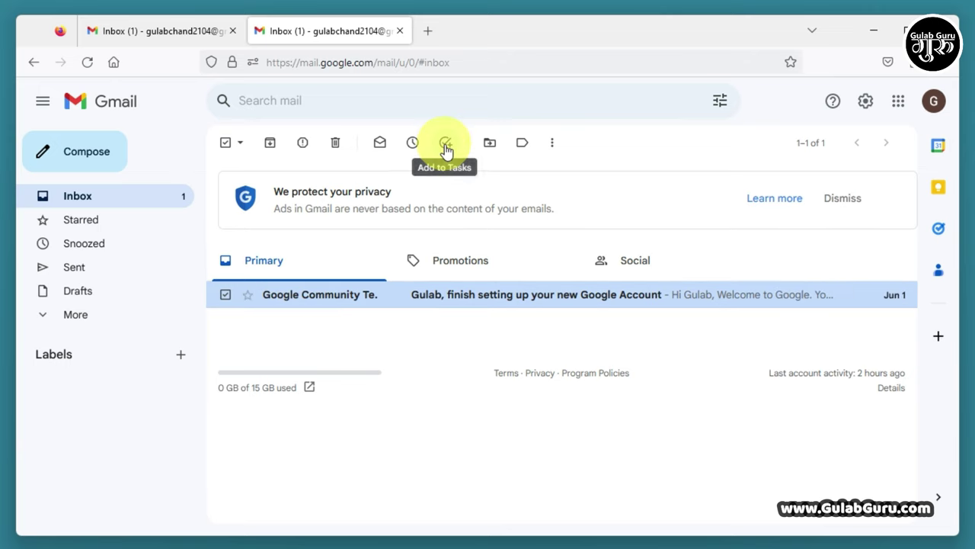
- Show the move destinations for the Google Community Team email and view the Promotions and Primary inbox categories
click(490, 145)
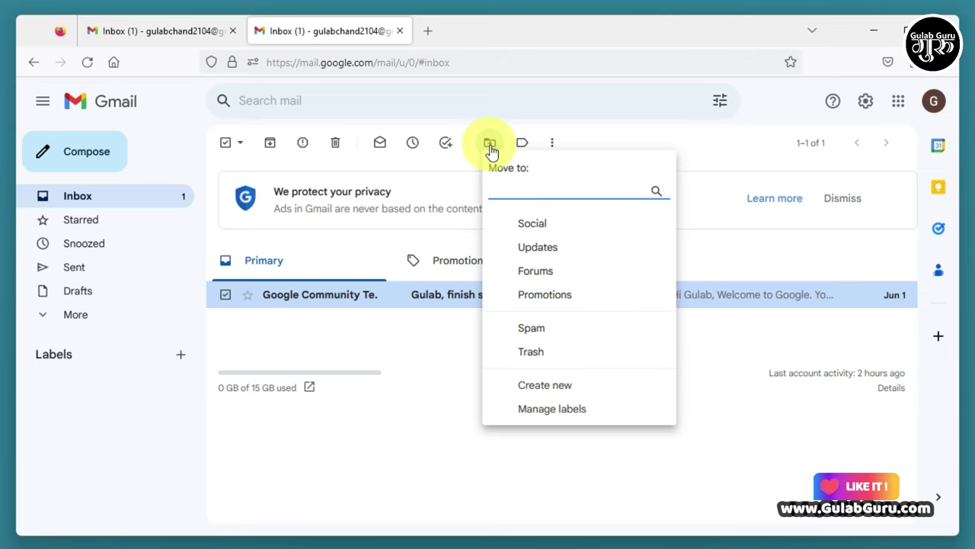
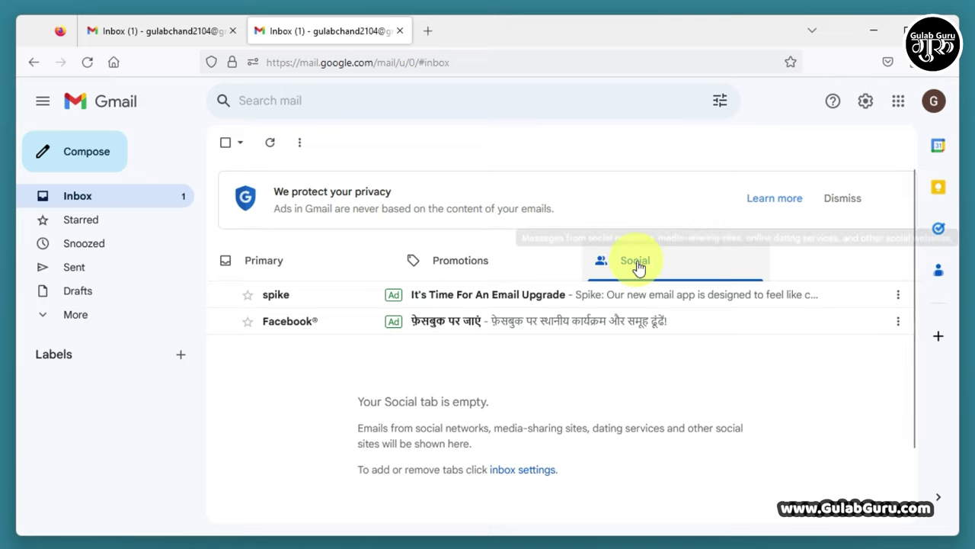
click(461, 263)
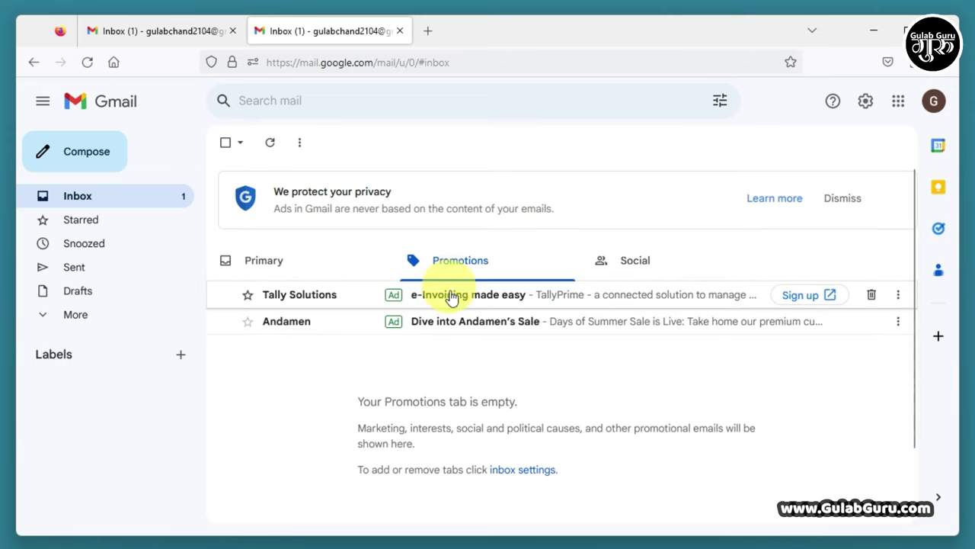
click(260, 267)
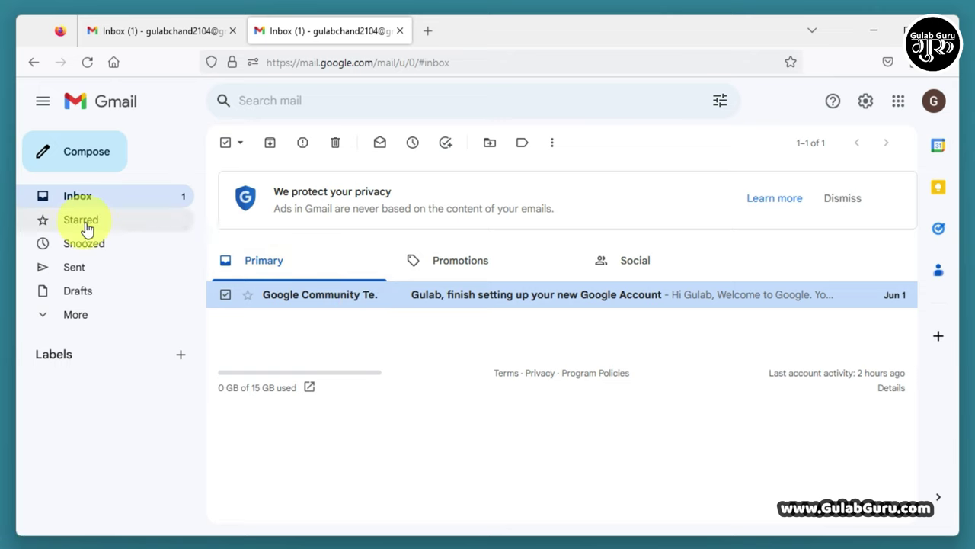
- Deselect the Google Community Team email and star the spike ad in the Social category
click(225, 296)
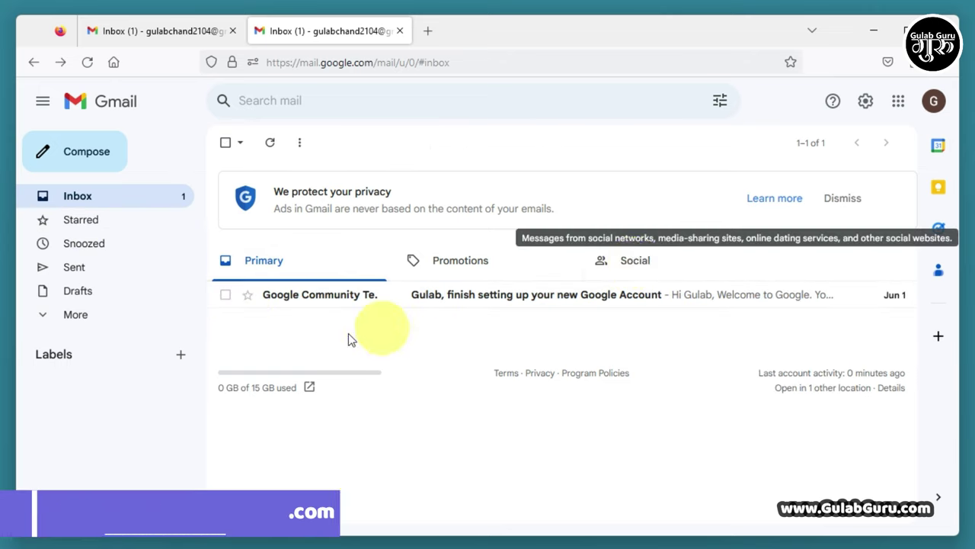
click(633, 273)
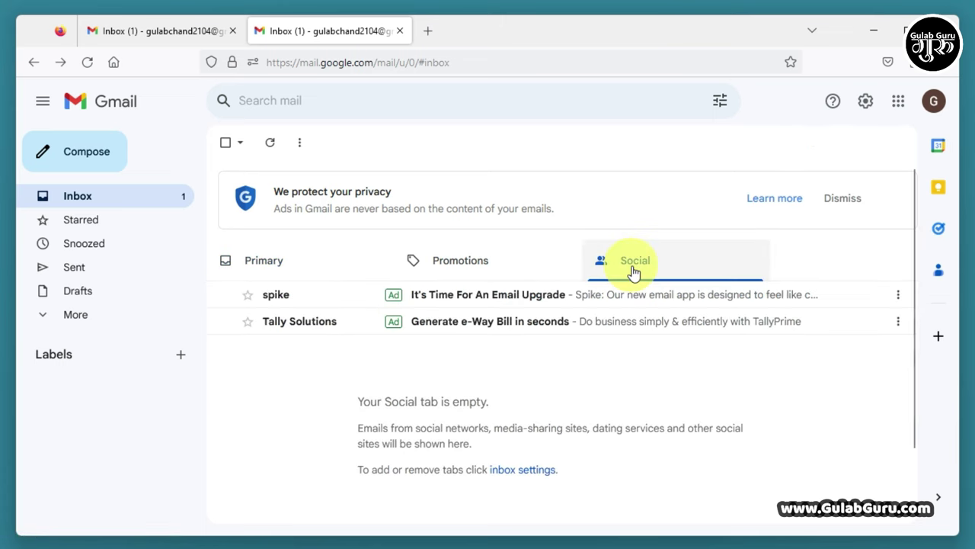
click(247, 299)
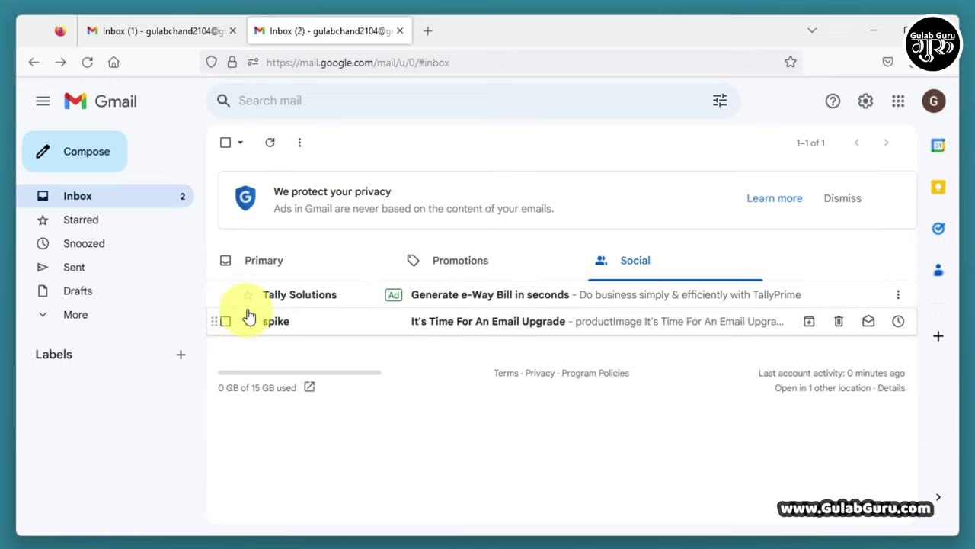
- Star the Tally Solutions ad in the Social category and open the Starred list
click(247, 296)
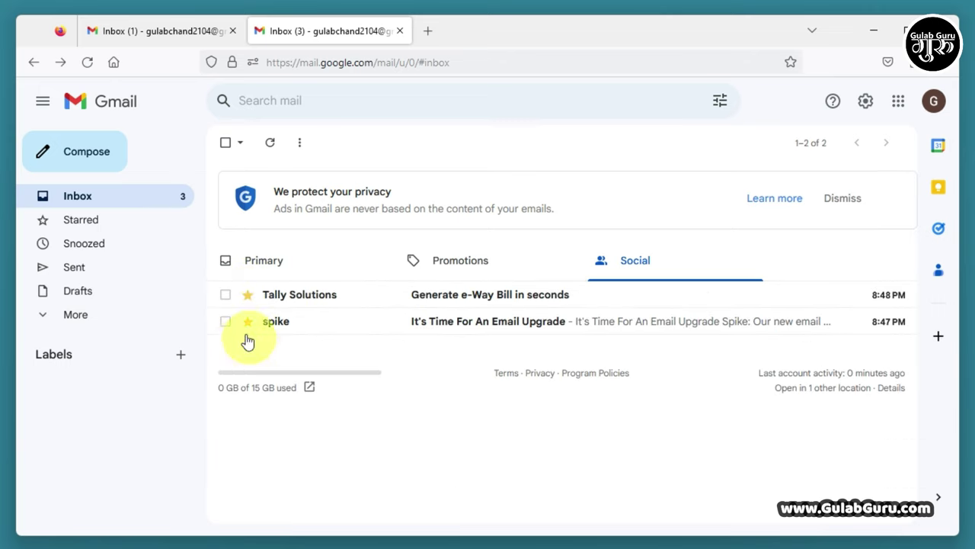
click(83, 222)
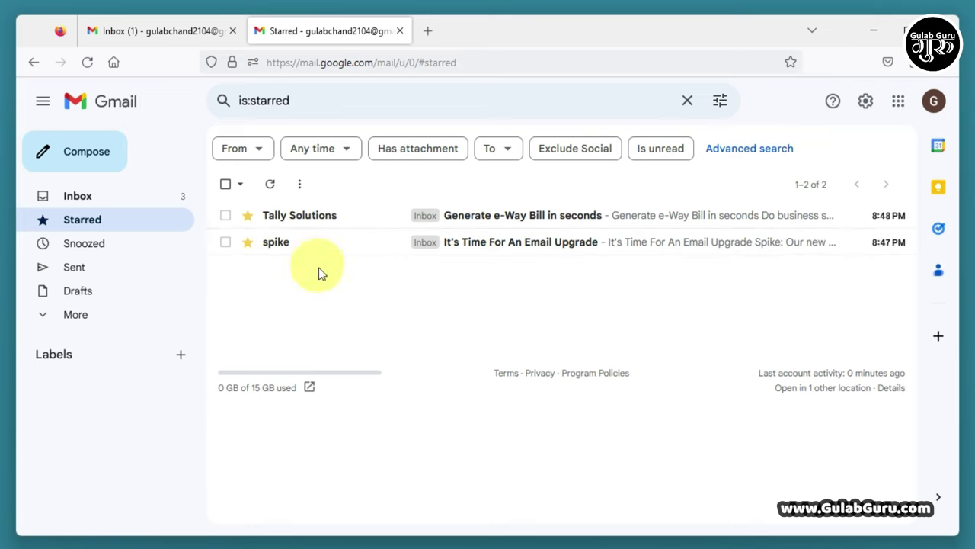
- Return to the inbox, show its Primary category, and view the Sent mail list
click(35, 63)
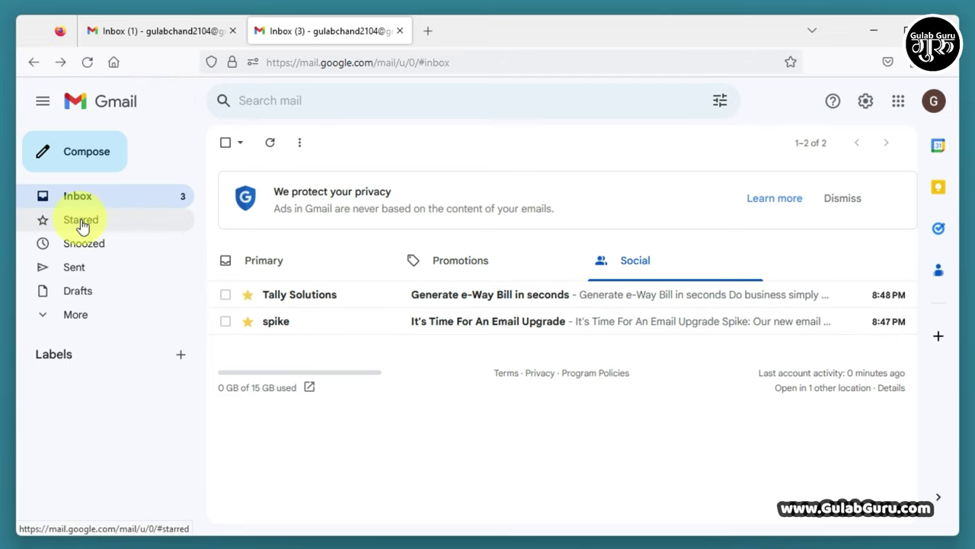
click(273, 272)
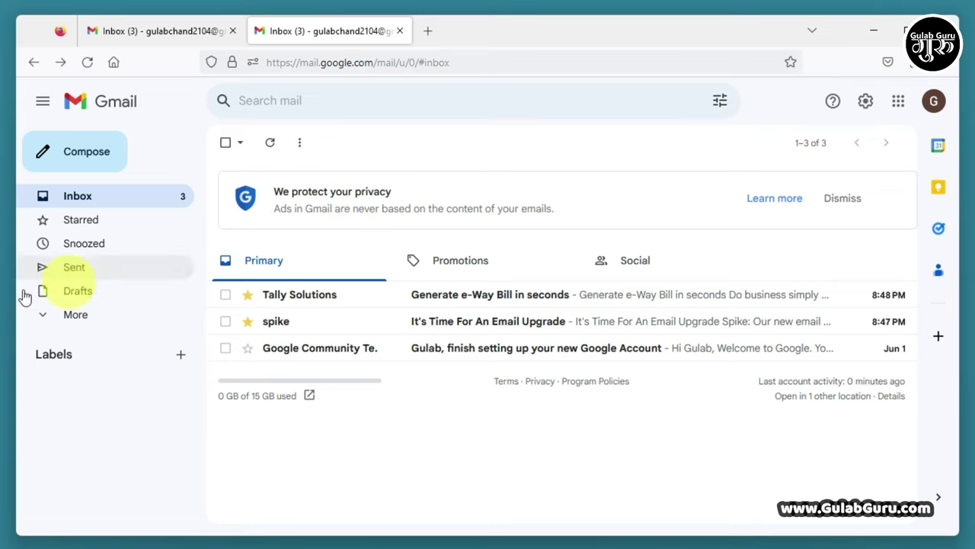
click(78, 272)
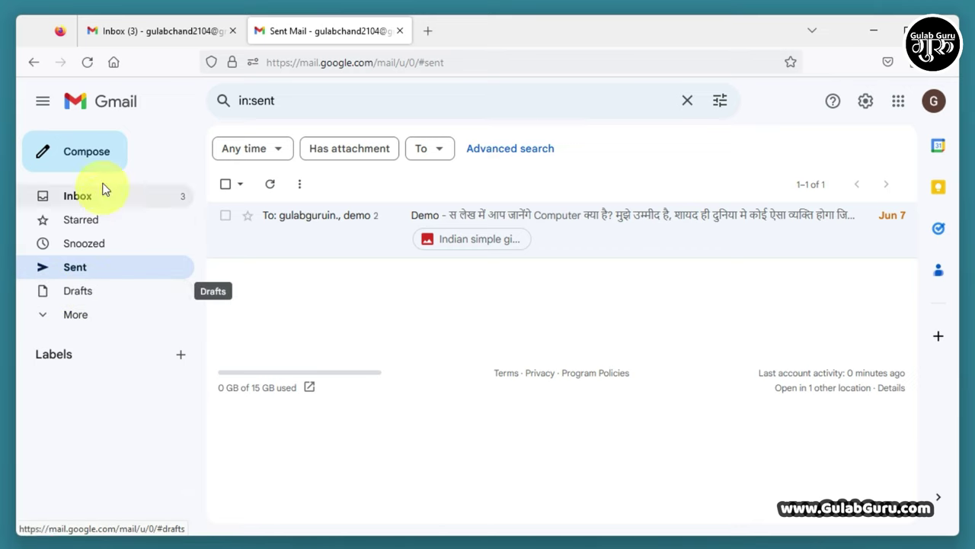
- Compose a new message to the suggested contact's e-mail address with the subject "gulab guru"
click(81, 159)
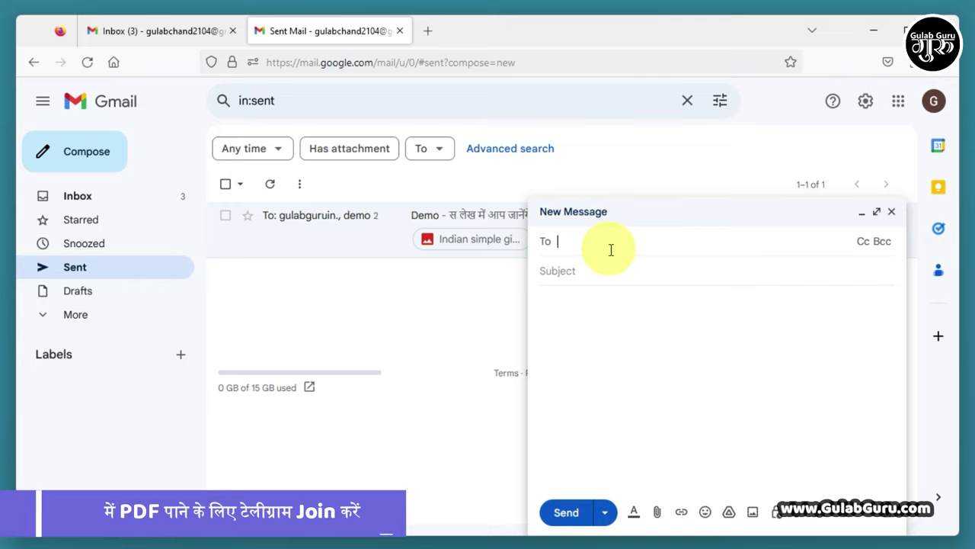
text(gu)
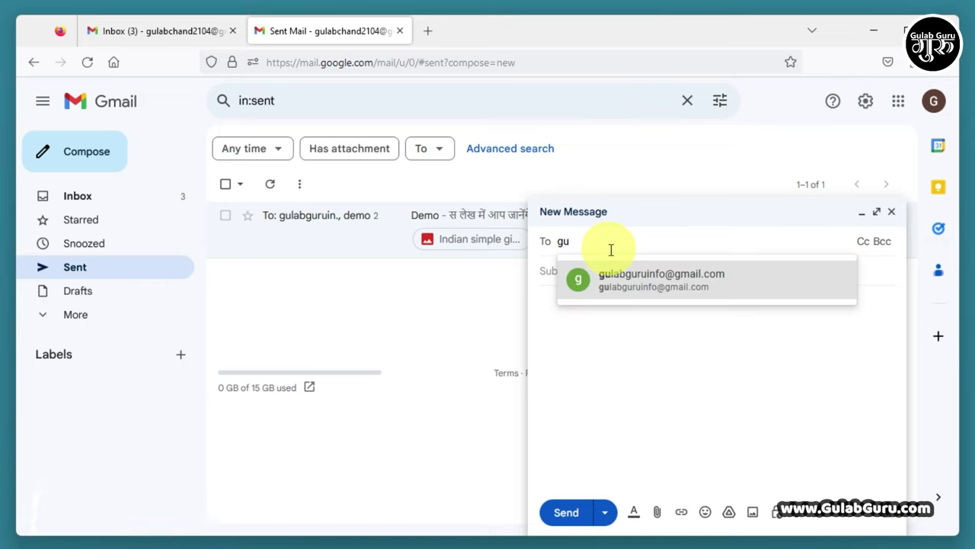
click(636, 280)
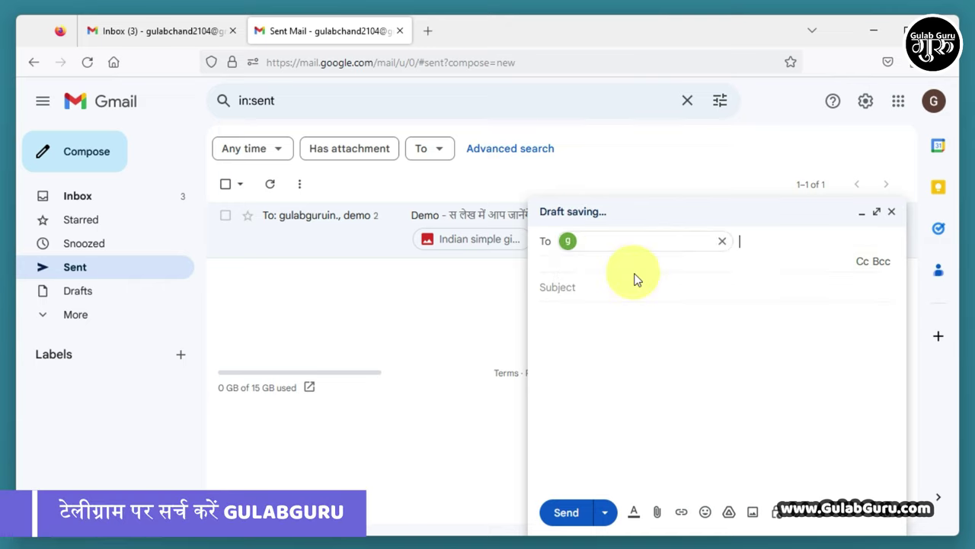
click(607, 286)
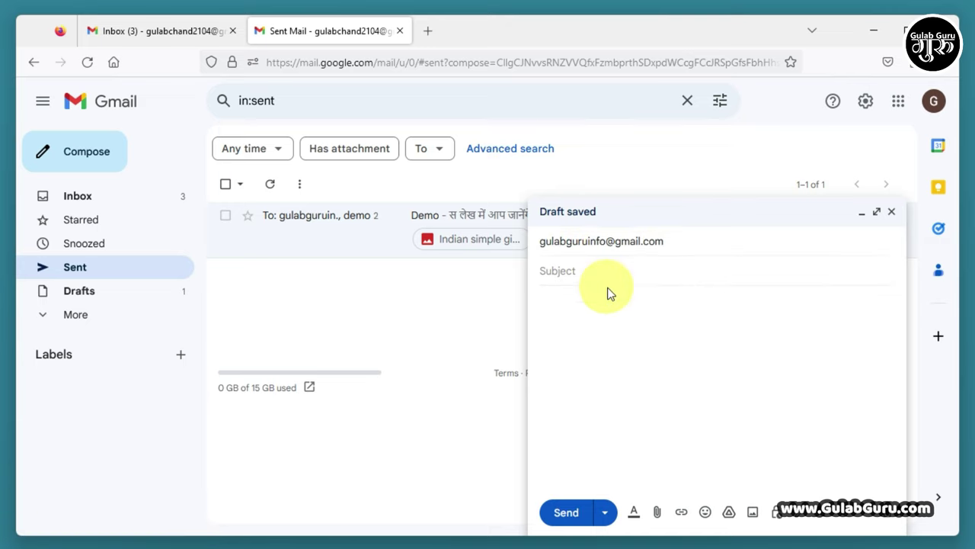
text(gula)
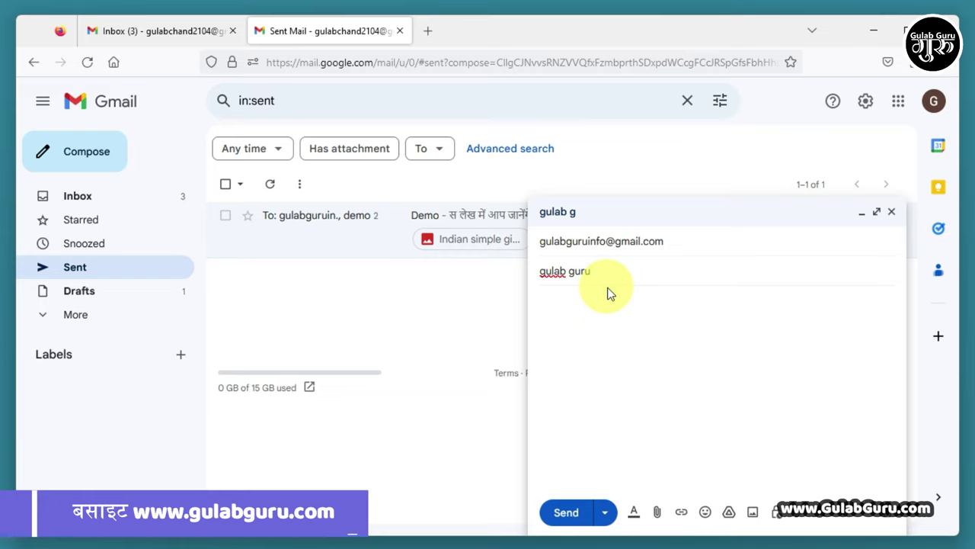
text(b guru)
- Insert the Elephane picture from the Picture Folder inline in the message body
click(602, 315)
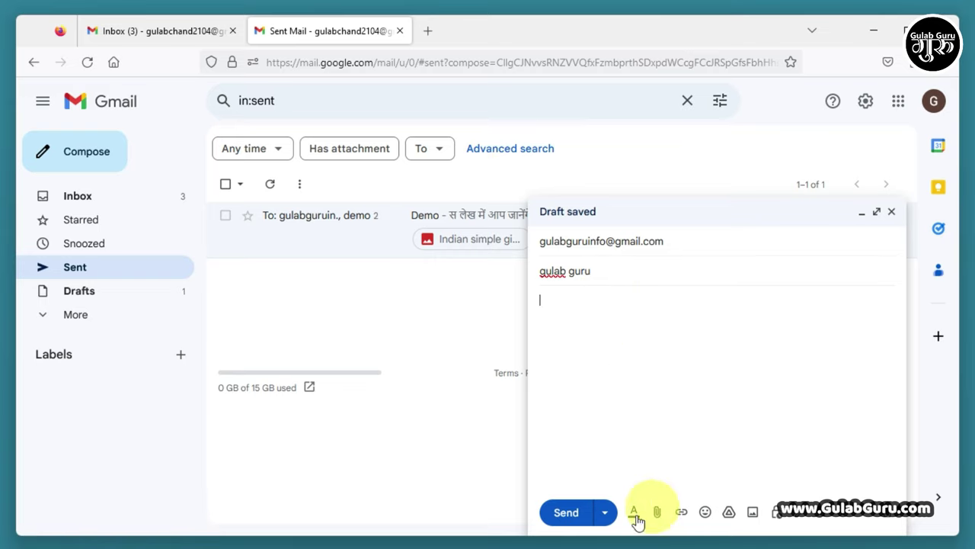
click(753, 513)
click(488, 348)
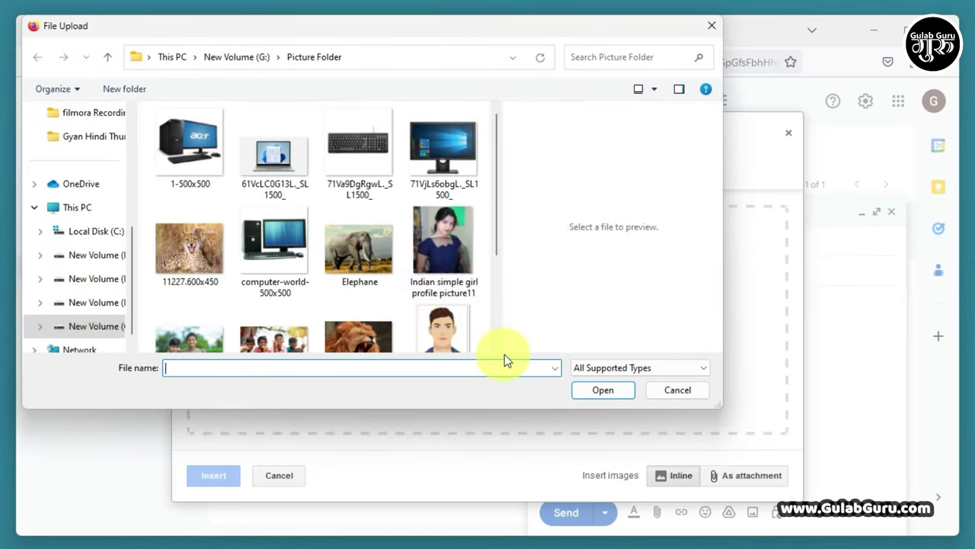
click(359, 247)
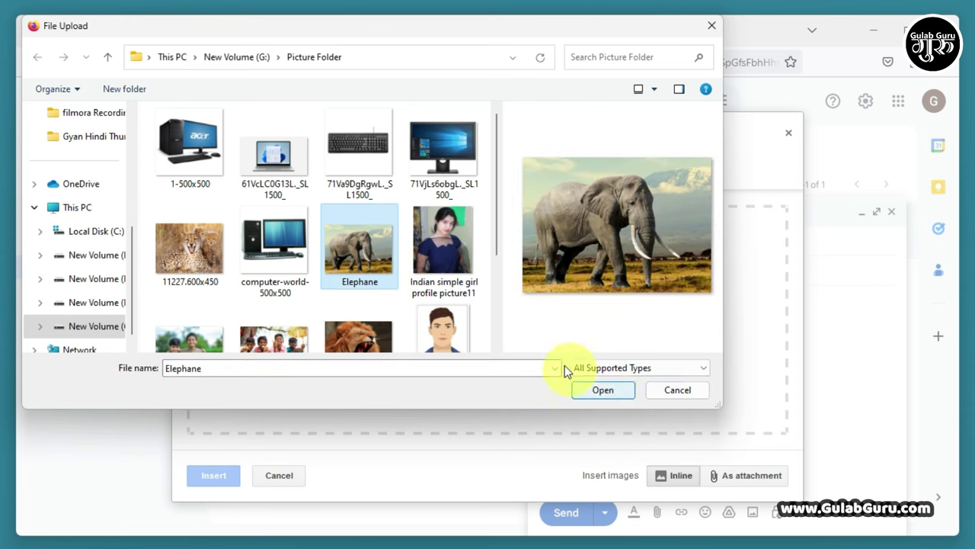
click(606, 390)
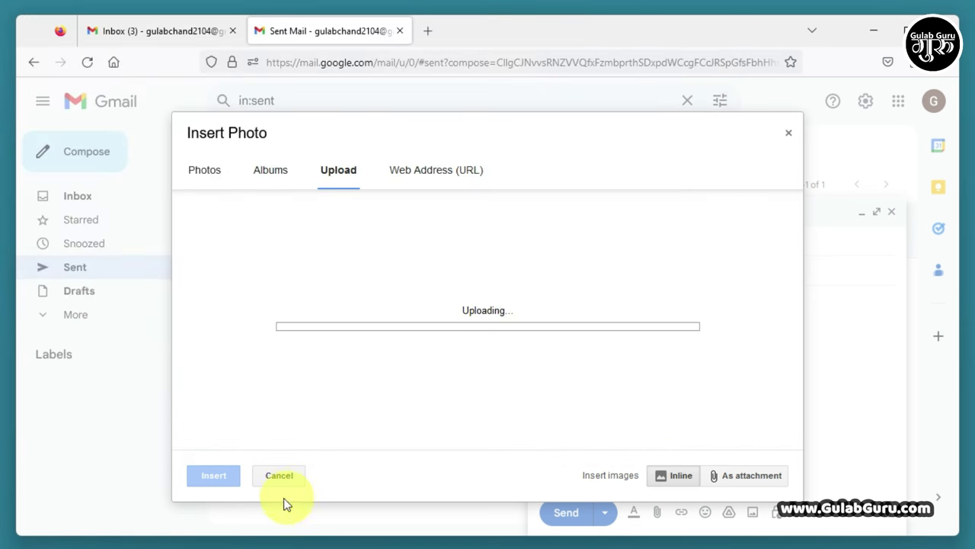
click(223, 480)
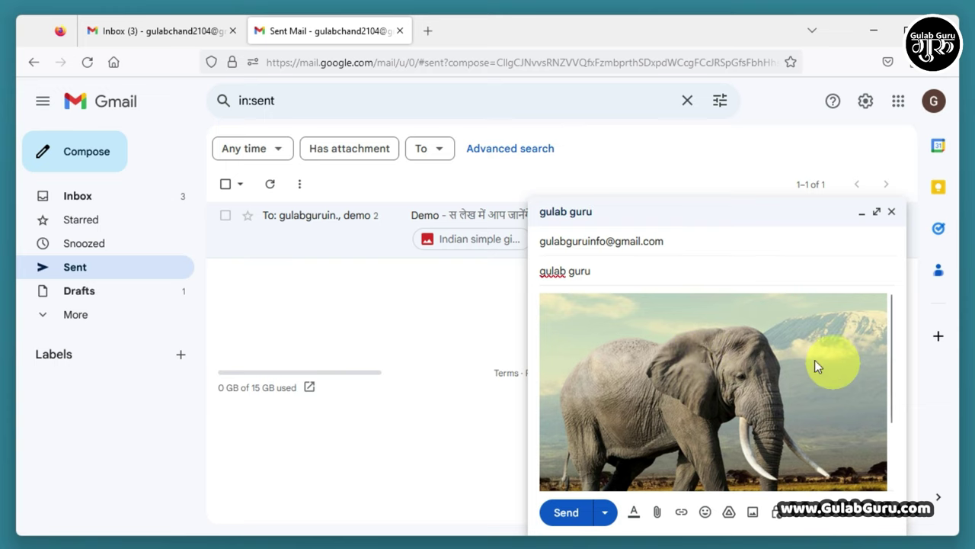
- Close the unsent message as a draft, then reopen it from Drafts to check it and close it again
click(892, 214)
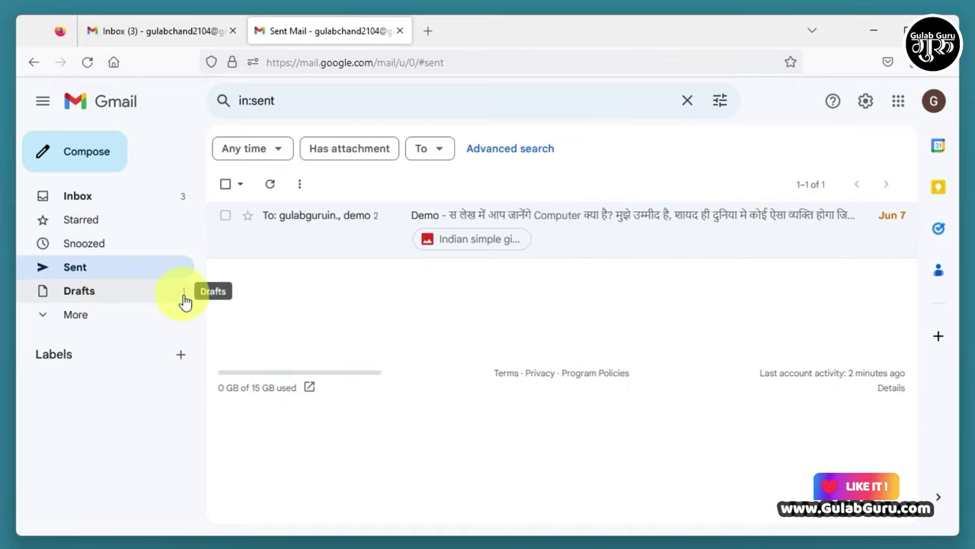
click(104, 298)
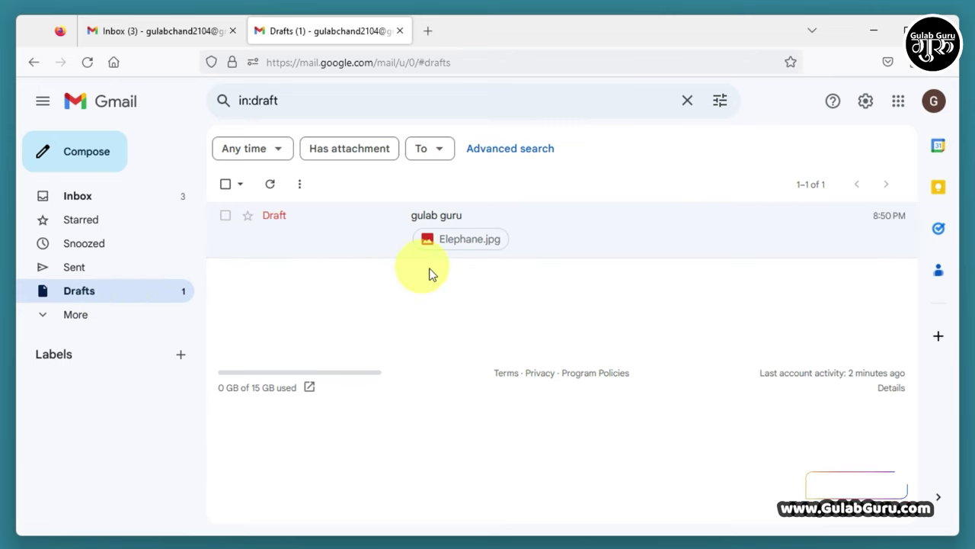
click(292, 234)
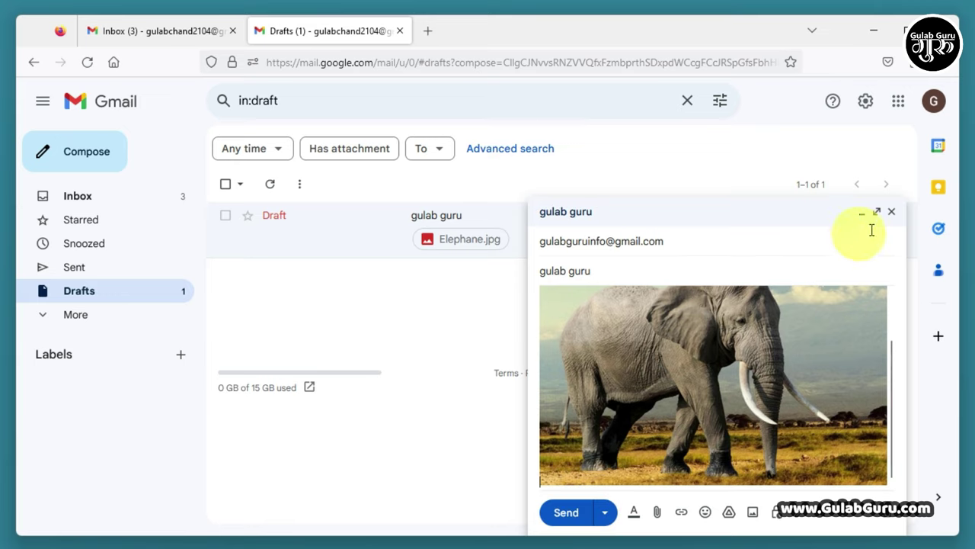
click(892, 214)
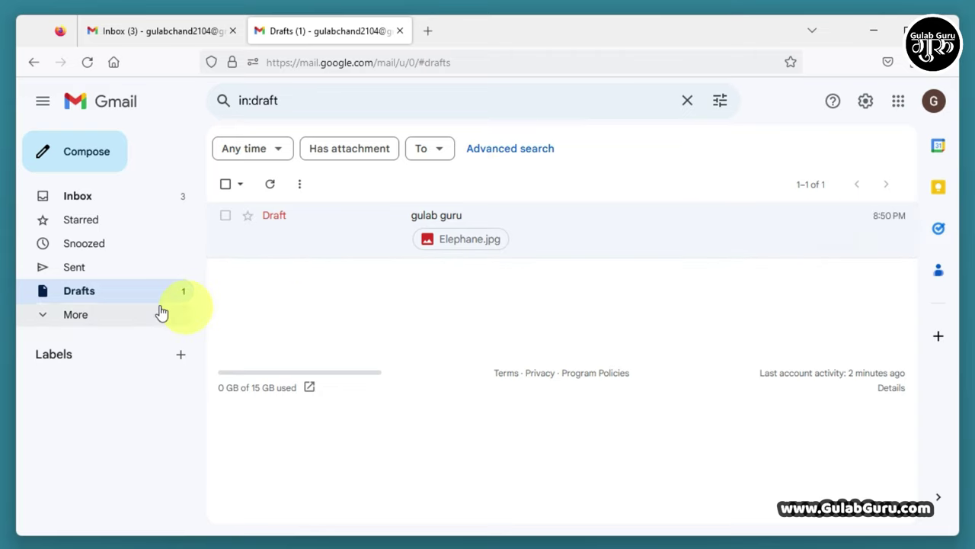
- Return to the inbox and expand the mailbox list to show the additional folders
click(87, 201)
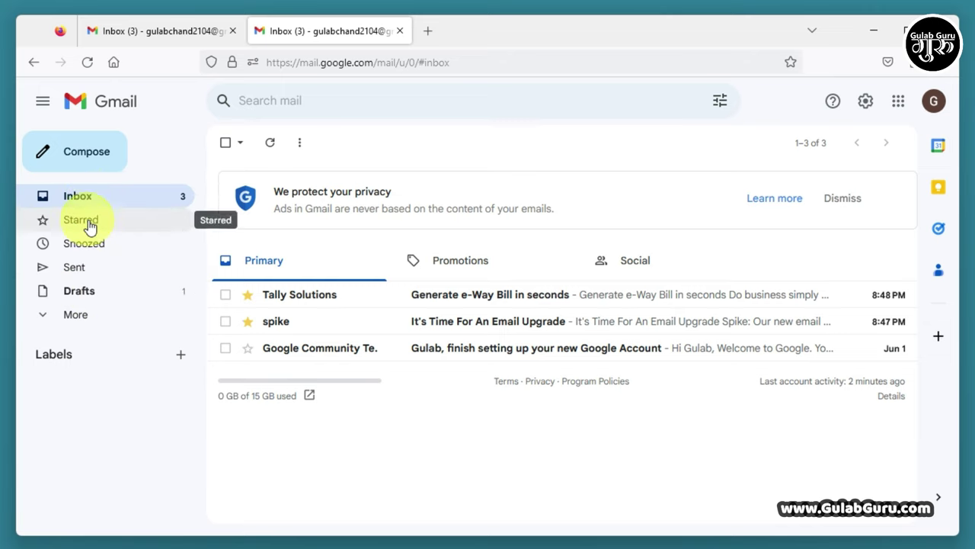
click(75, 319)
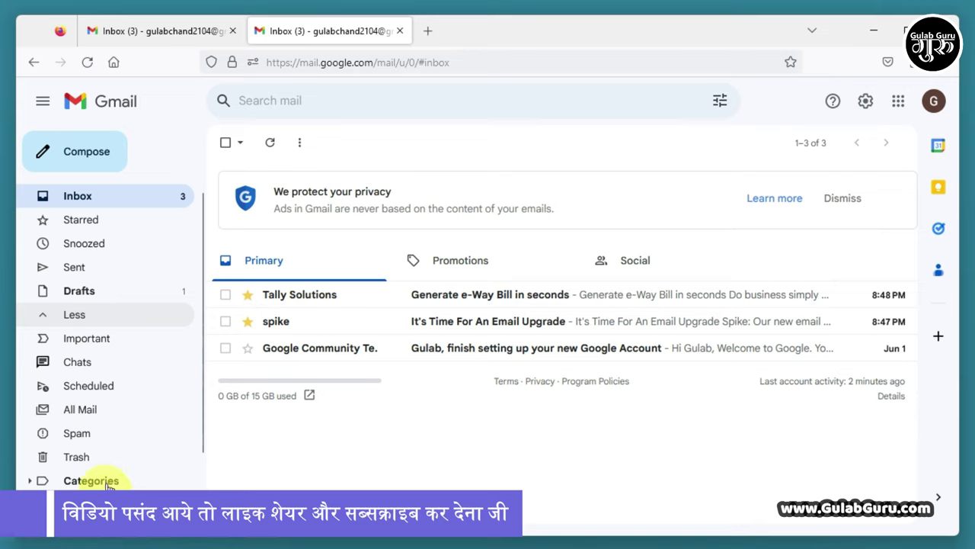